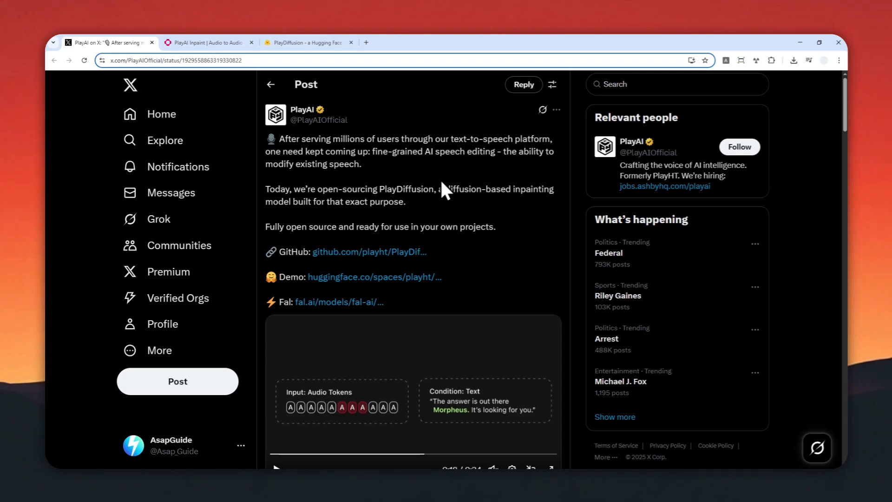
Step: Read PlayAI's PlayDiffusion announcement post and play its demo video from about 0:10
scroll(437, 178, "down", 2)
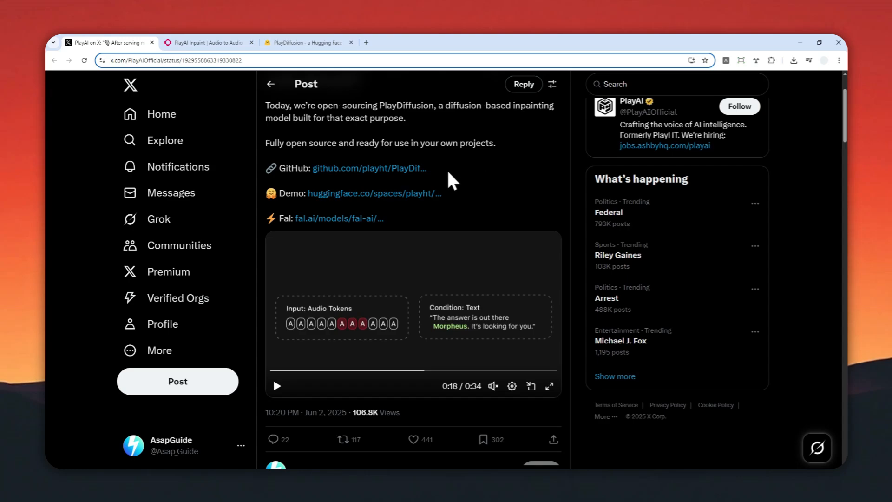
scroll(453, 162, "up", 2)
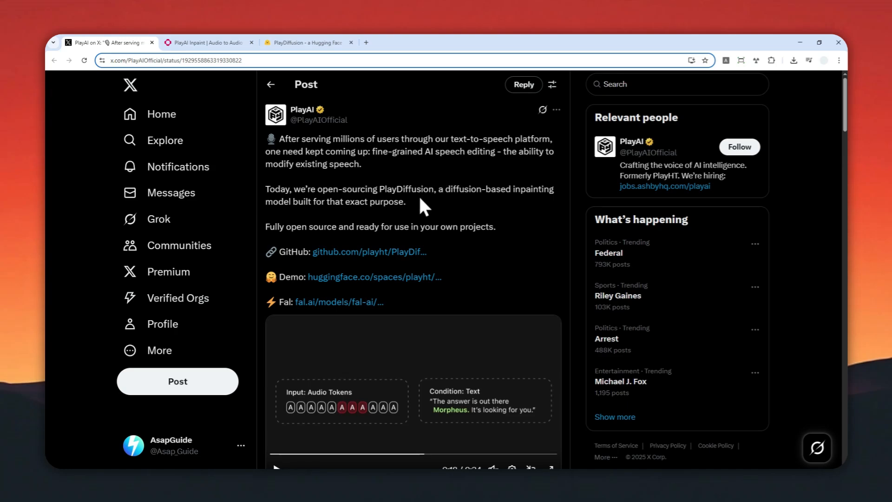
scroll(400, 230, "down", 1)
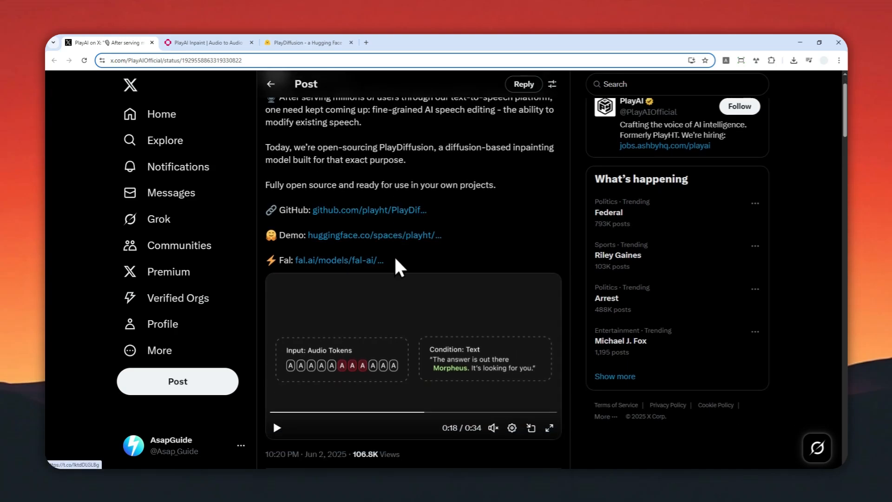
scroll(379, 397, "down", 1)
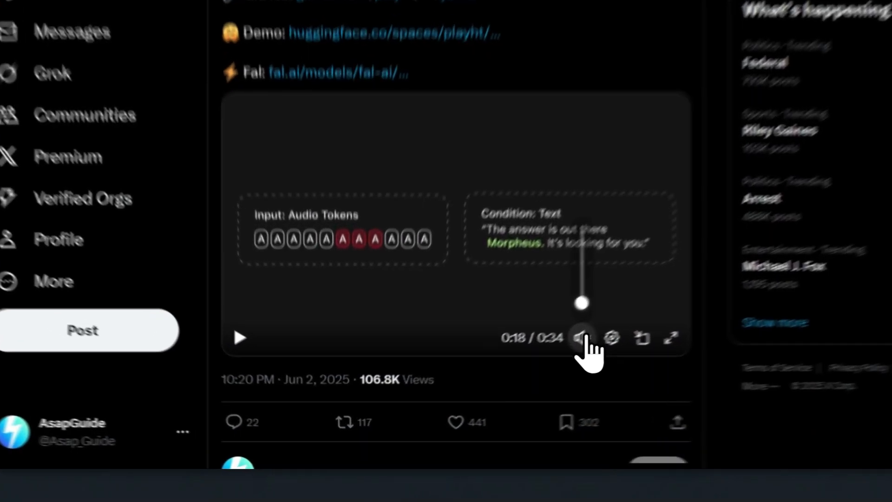
left_click(492, 386)
left_click(371, 271)
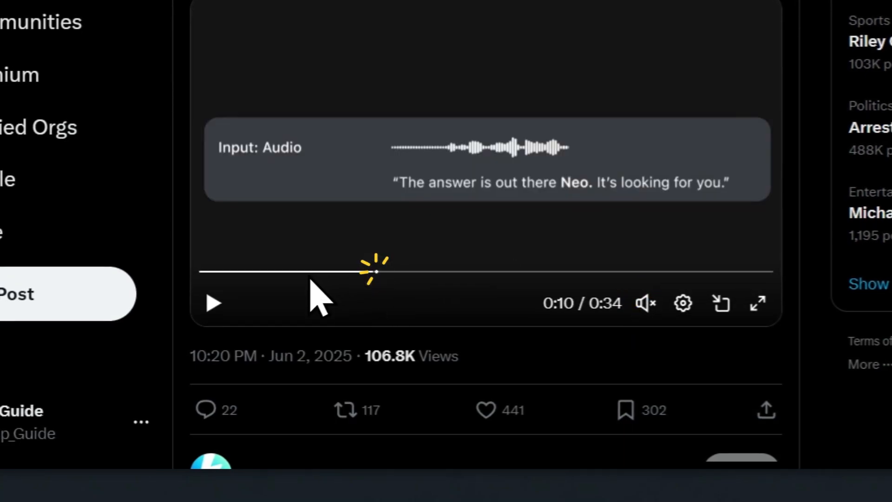
left_click(214, 303)
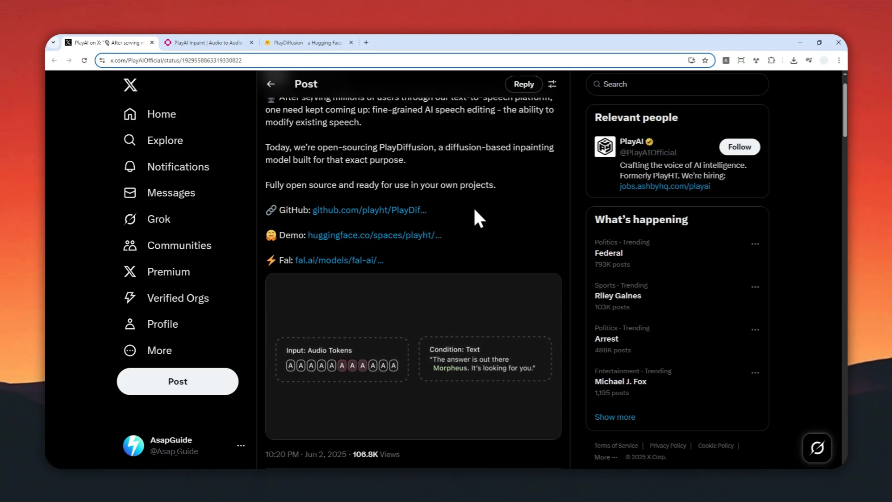
Step: Open the Hugging Face demo linked in the post and look over its Inpaint workflow down to the output audio area
scroll(378, 230, "up", 1)
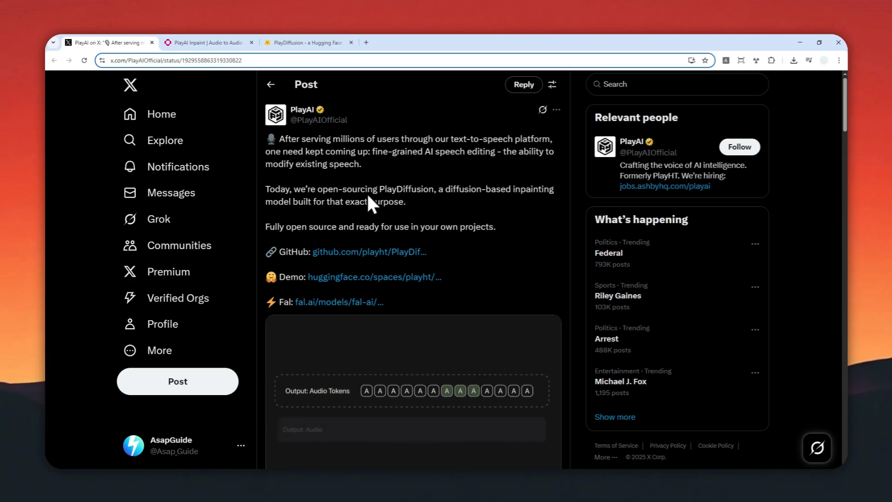
left_click(344, 278)
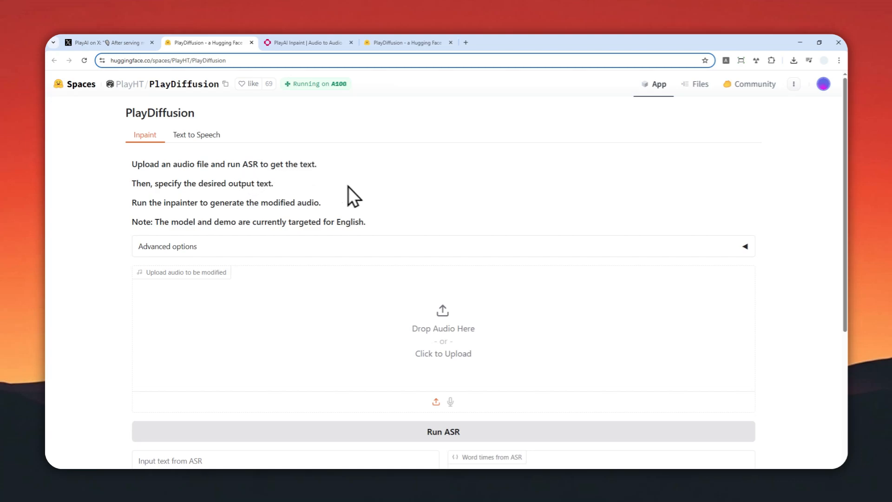
scroll(432, 204, "down", 2)
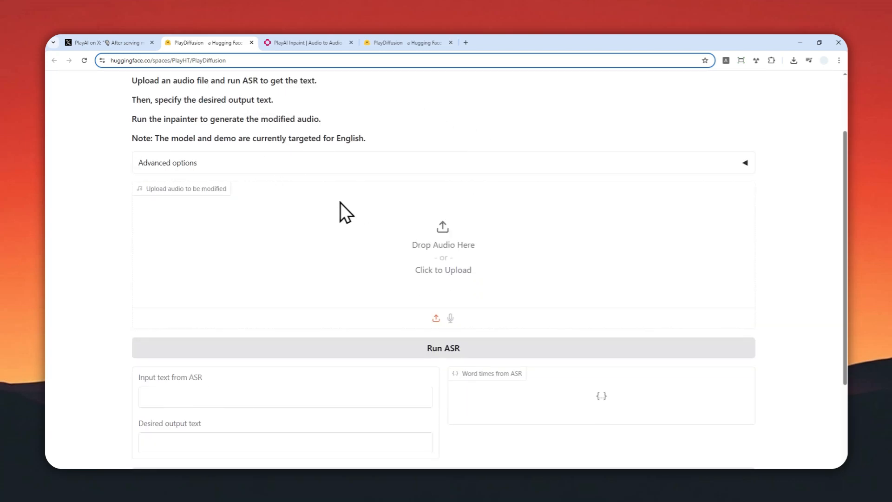
scroll(334, 243, "down", 2)
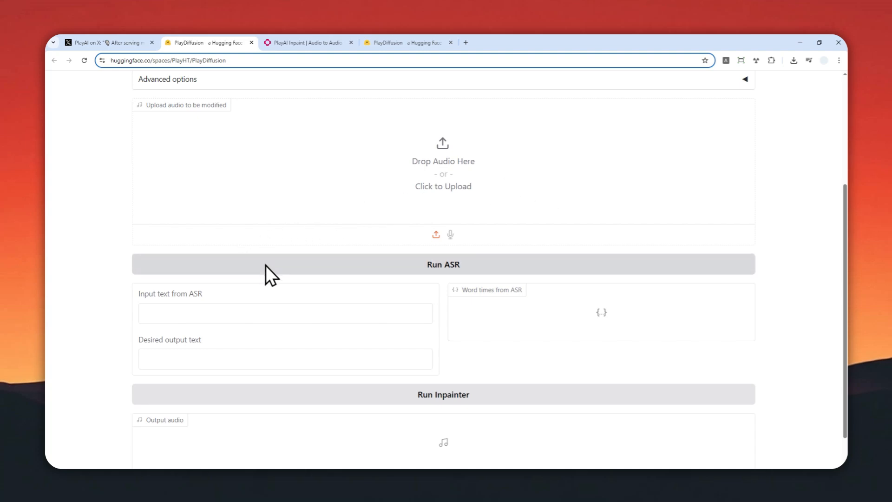
scroll(275, 279, "down", 1)
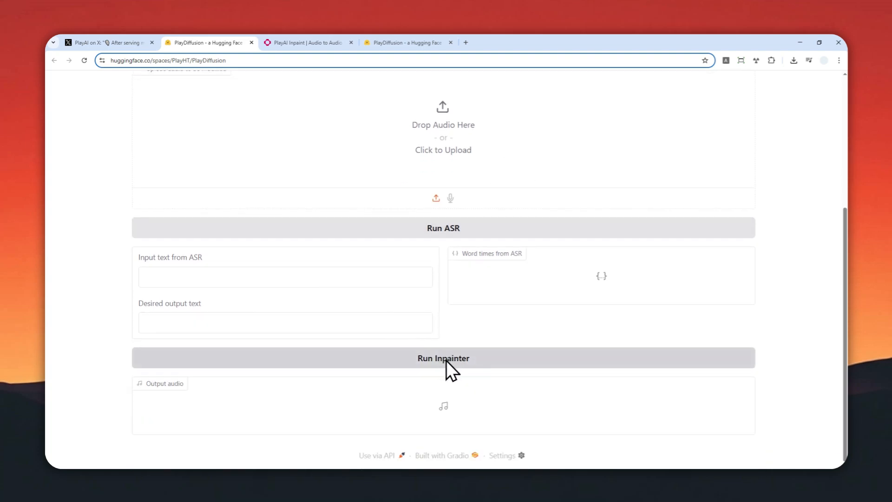
scroll(515, 209, "up", 5)
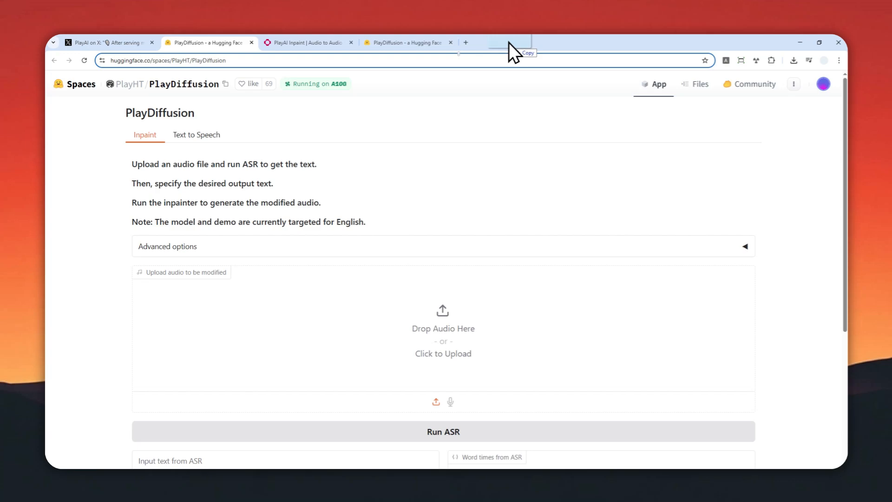
Step: Listen to Recording.mp3 in a new browser tab, and upload it to the PlayDiffusion space as the audio to be modified
left_click_drag(508, 42, 508, 43)
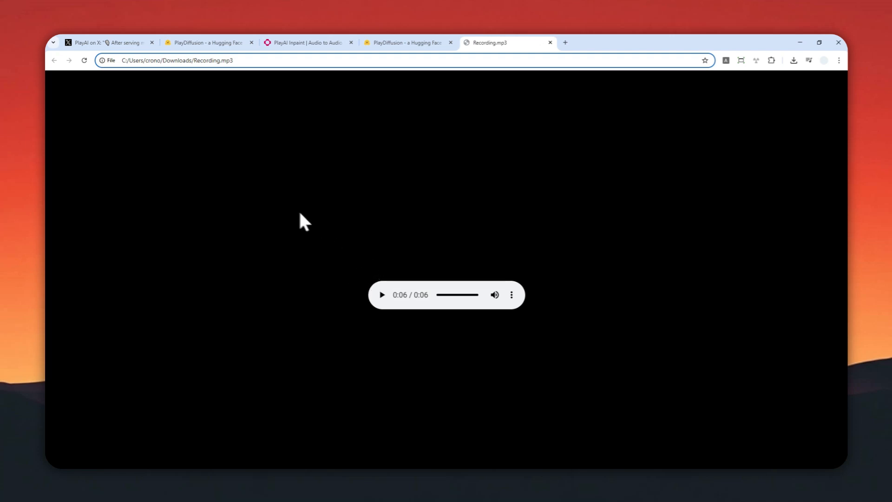
left_click(191, 42)
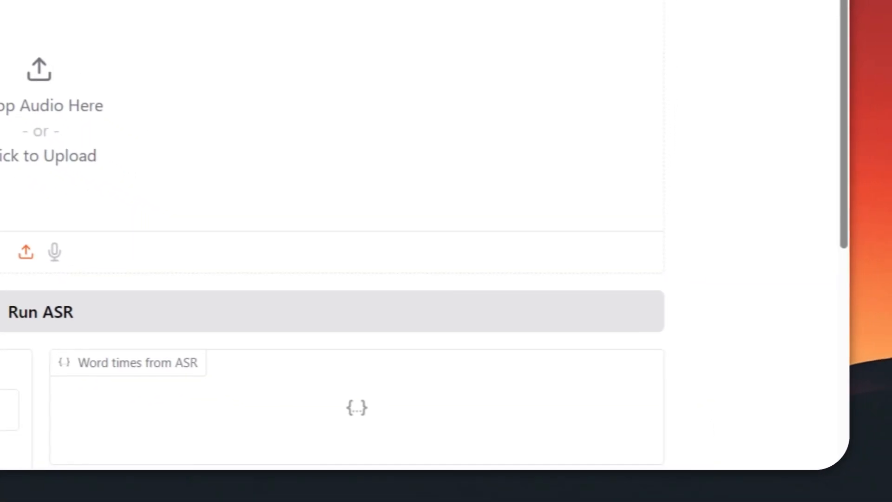
left_click_drag(847, 297, 47, 186)
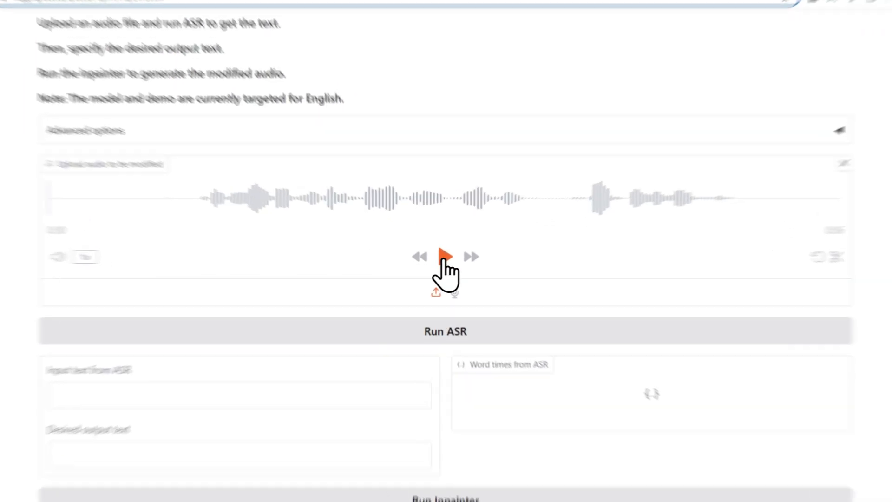
left_click(442, 261)
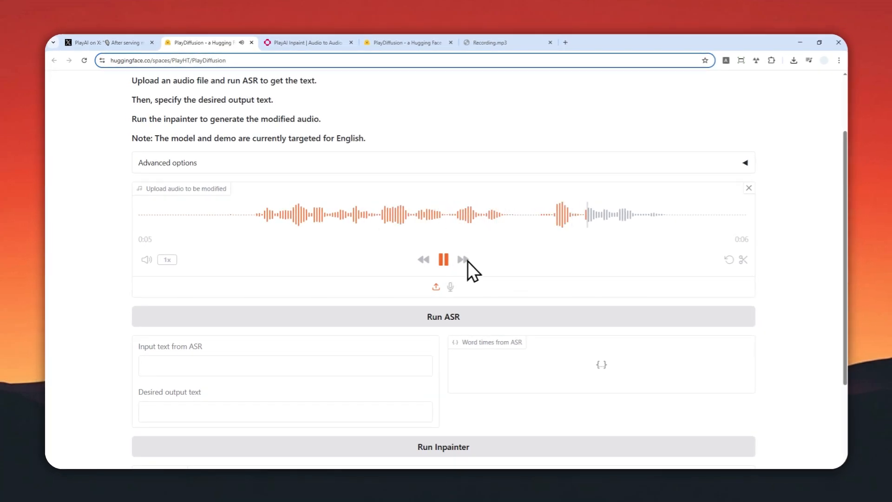
Step: Run ASR on the uploaded recording and review the transcribed text and word times
scroll(481, 254, "down", 1)
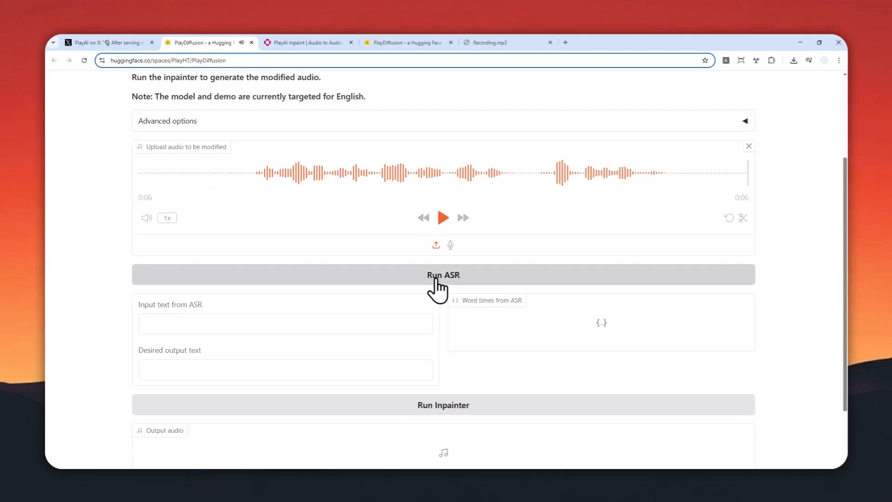
left_click(439, 282)
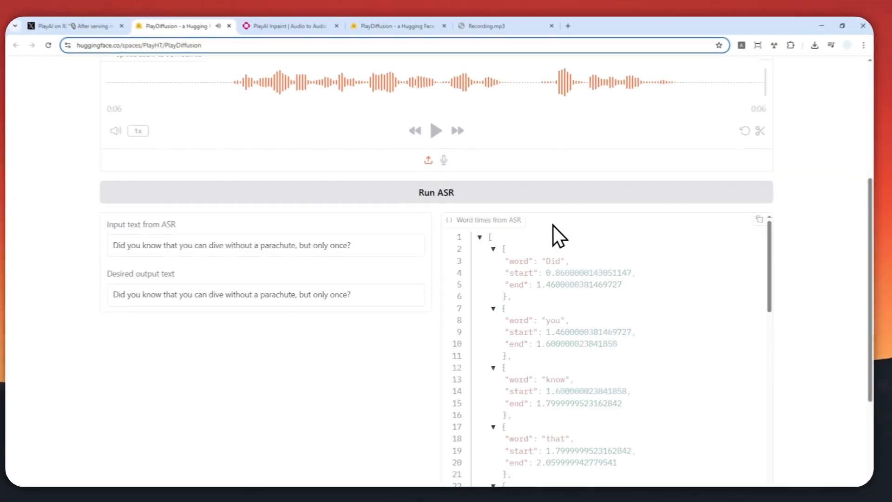
scroll(453, 232, "down", 1)
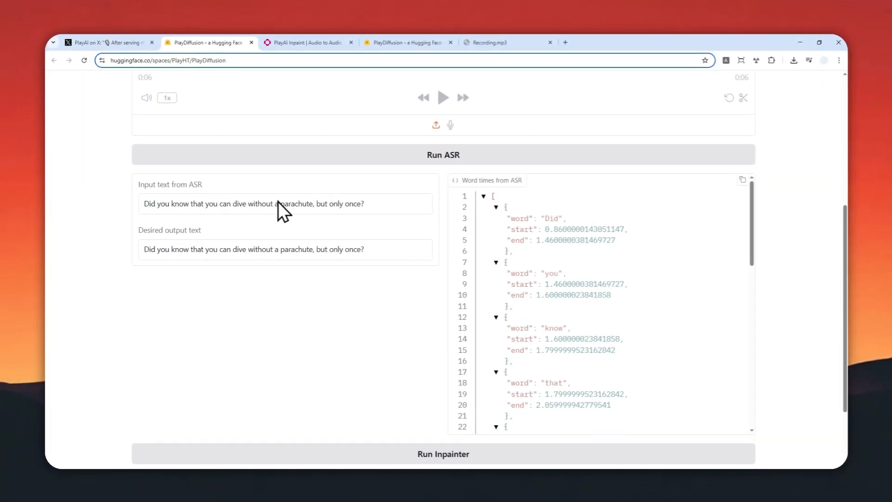
scroll(456, 153, "up", 2)
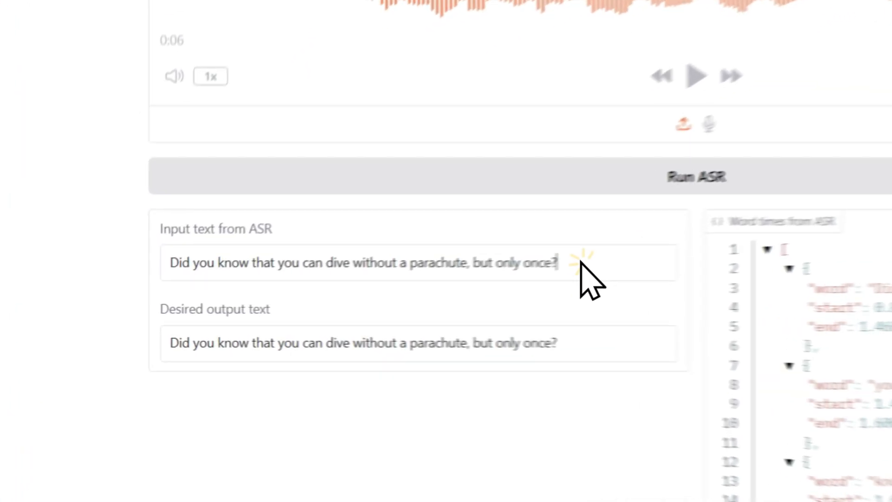
Step: Insert "sky" before "dive" in the desired output text, leaving the input text from ASR as it is
left_click_drag(367, 287, 145, 287)
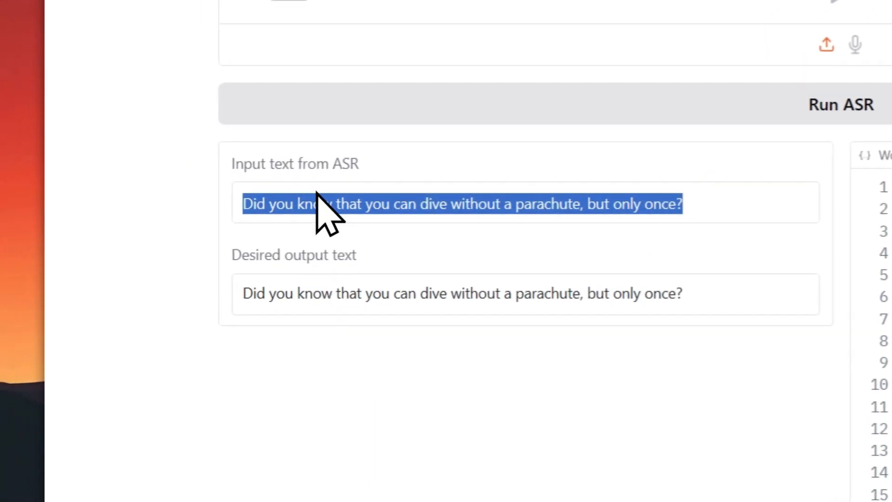
left_click_drag(233, 253, 360, 253)
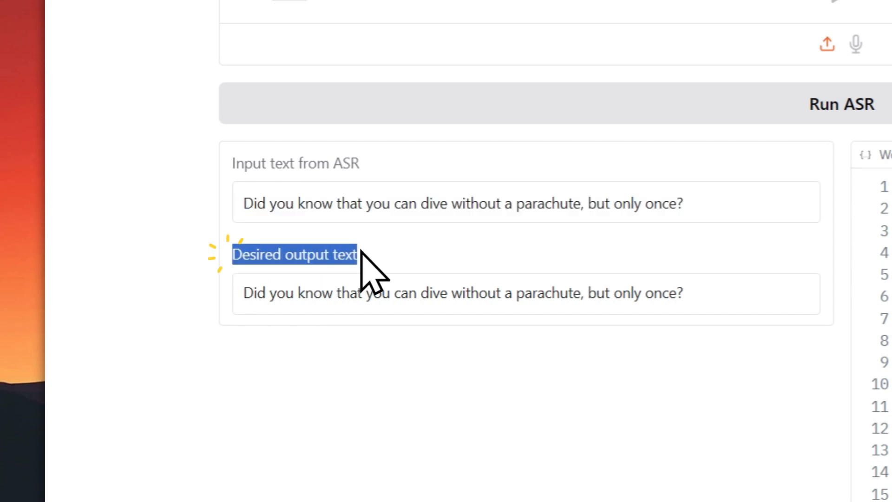
left_click(418, 293)
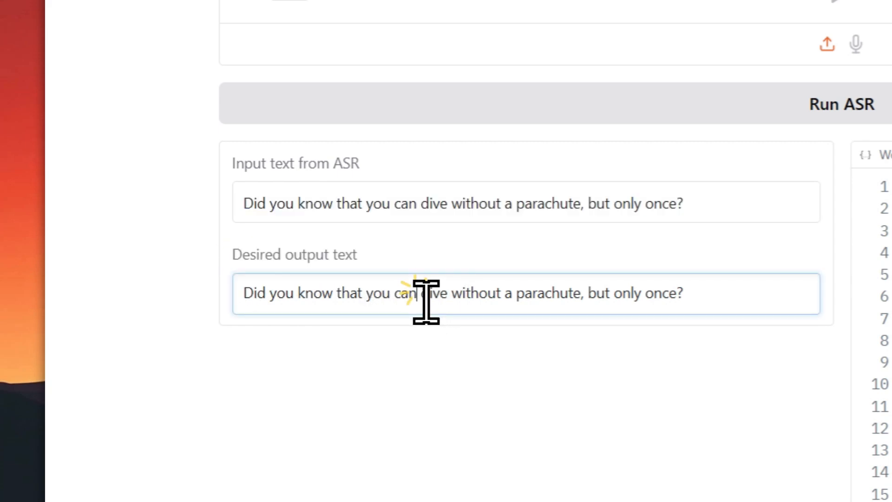
type("sky")
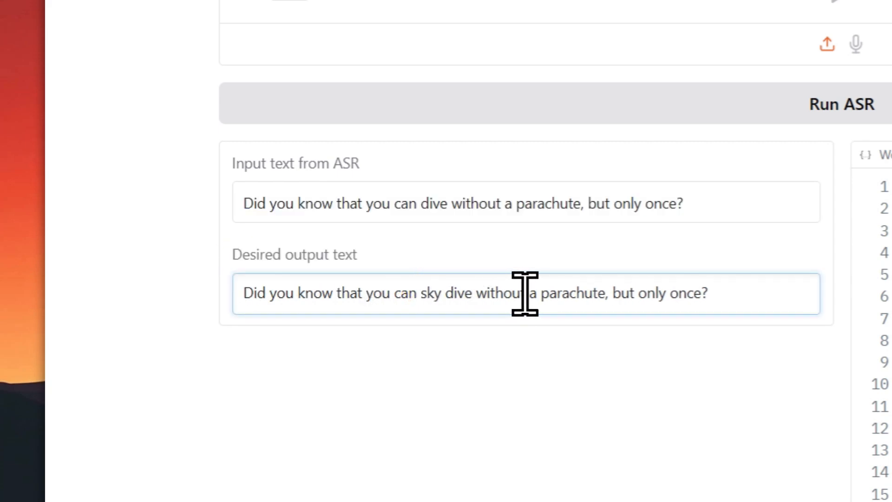
left_click_drag(416, 293, 482, 297)
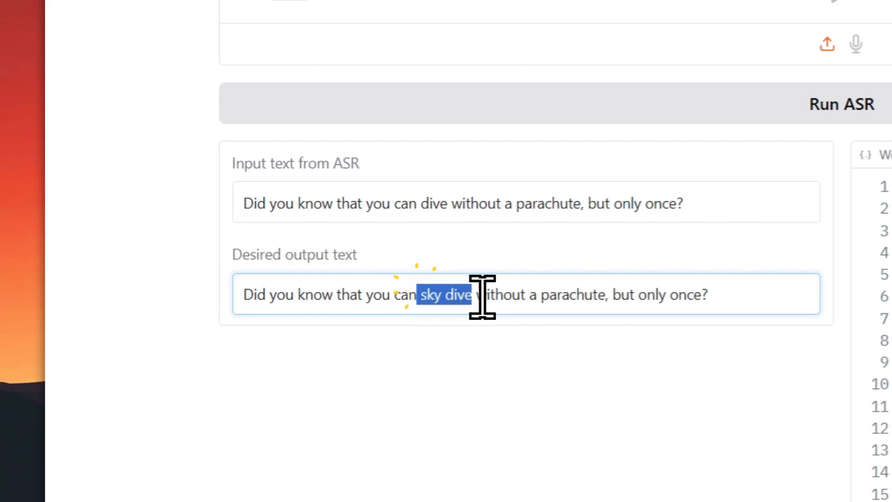
left_click(733, 295)
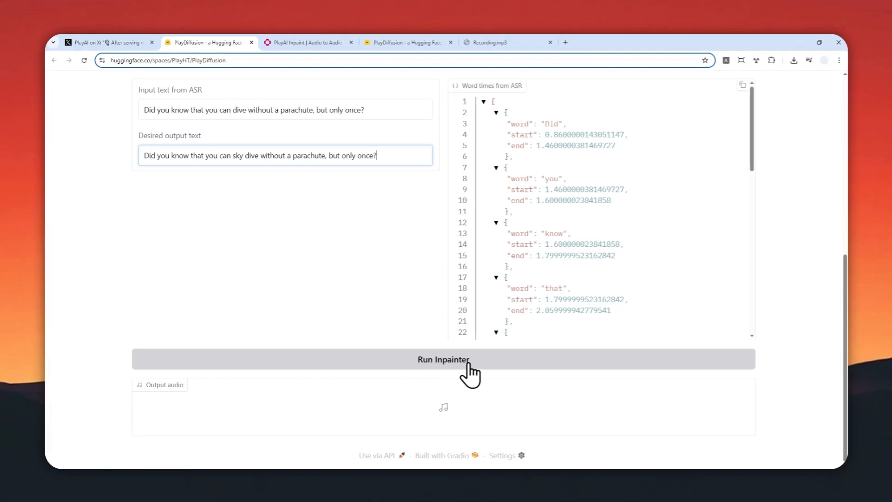
Step: Run the inpainter to generate the modified audio and bring up its output audio
left_click(468, 364)
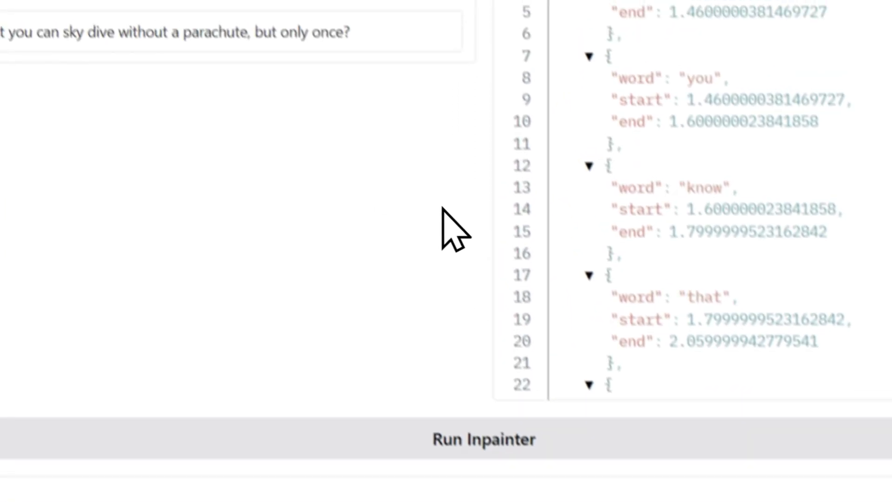
scroll(442, 208, "up", 10)
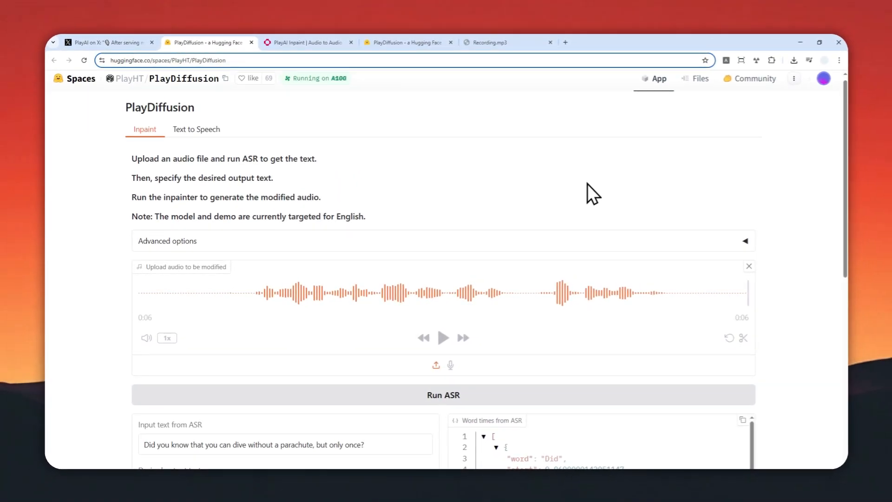
scroll(587, 184, "up", 1)
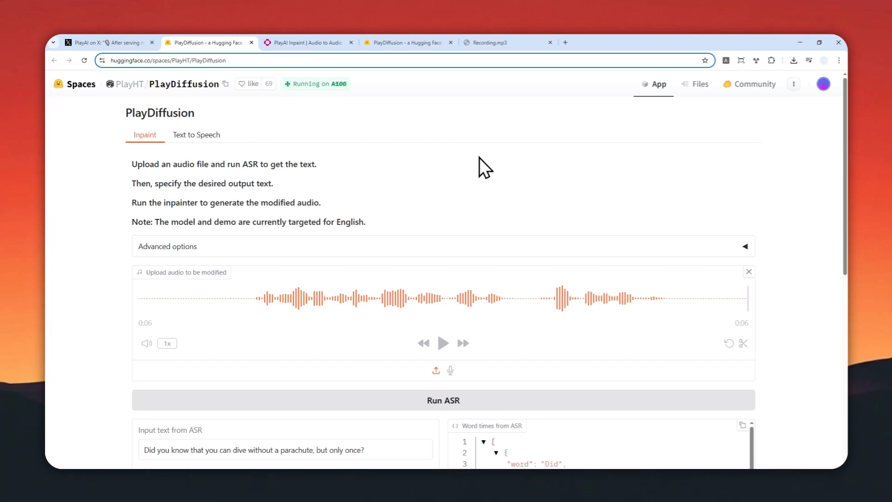
scroll(479, 157, "down", 3)
scroll(446, 223, "down", 4)
scroll(435, 262, "down", 2)
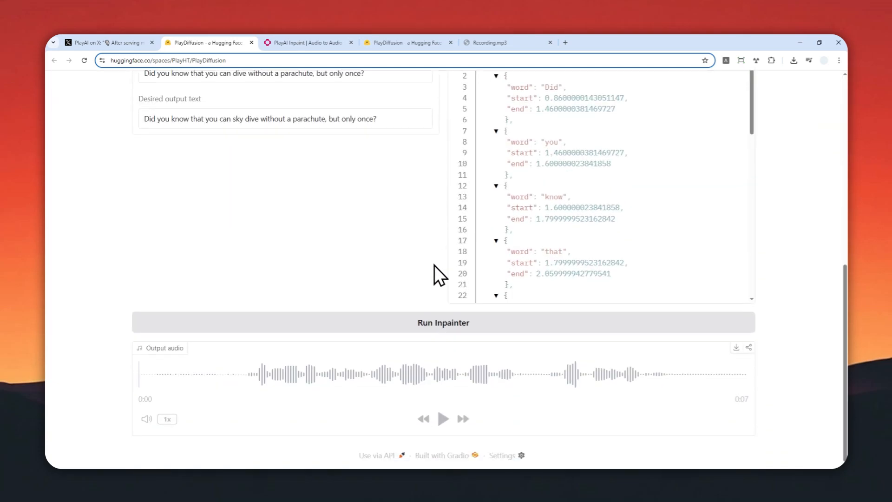
Step: Compare the input and desired texts with the word times, and play the output audio twice
scroll(455, 275, "down", 3)
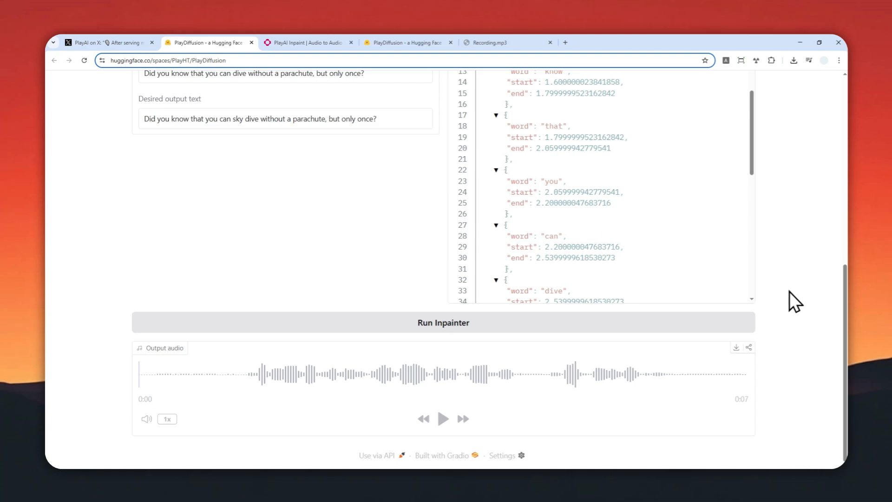
scroll(785, 297, "up", 6)
scroll(781, 283, "down", 4)
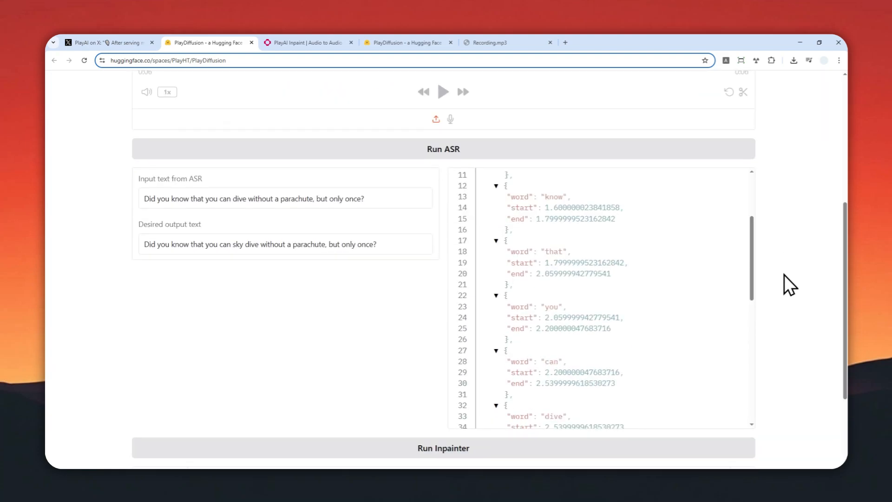
scroll(785, 274, "down", 3)
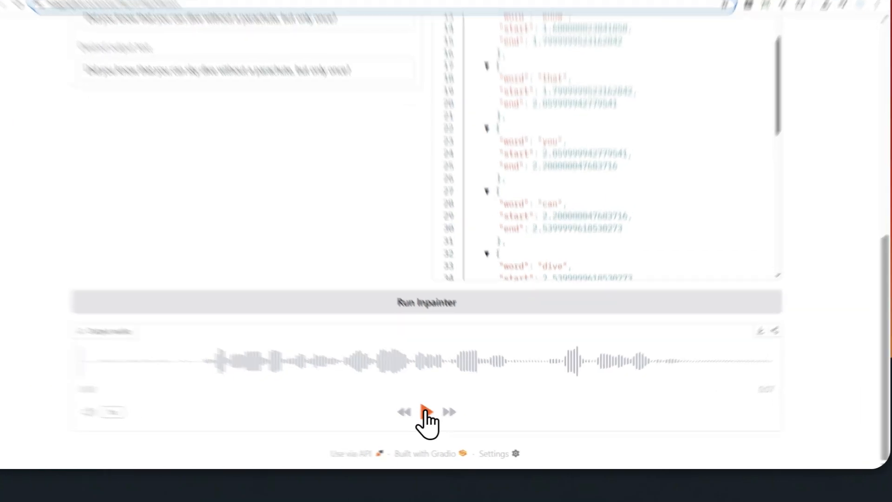
left_click(443, 420)
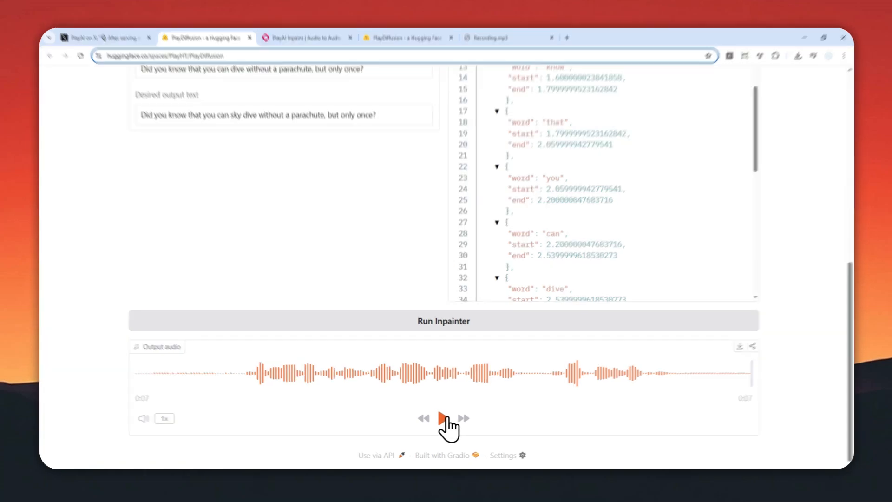
left_click(446, 419)
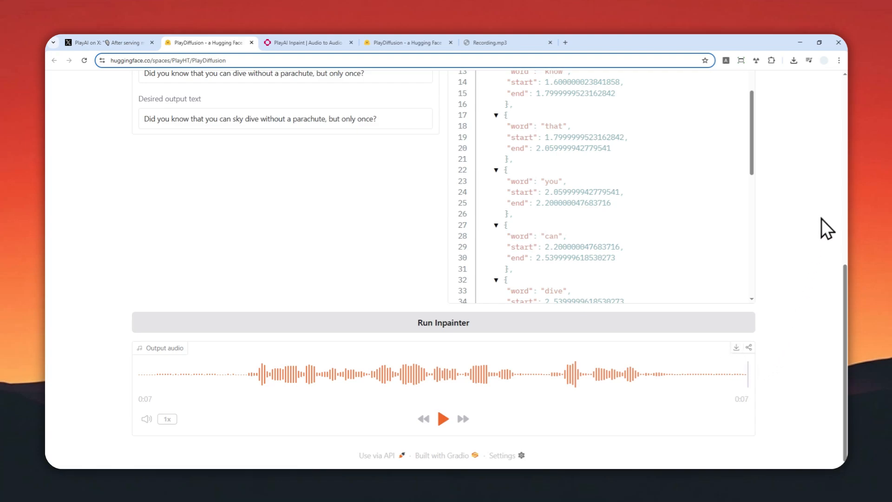
Step: Switch to the fal.ai playai/inpaint/diffusion playground and examine its audio, text, output text and chunk inputs alongside the result
scroll(808, 223, "up", 3)
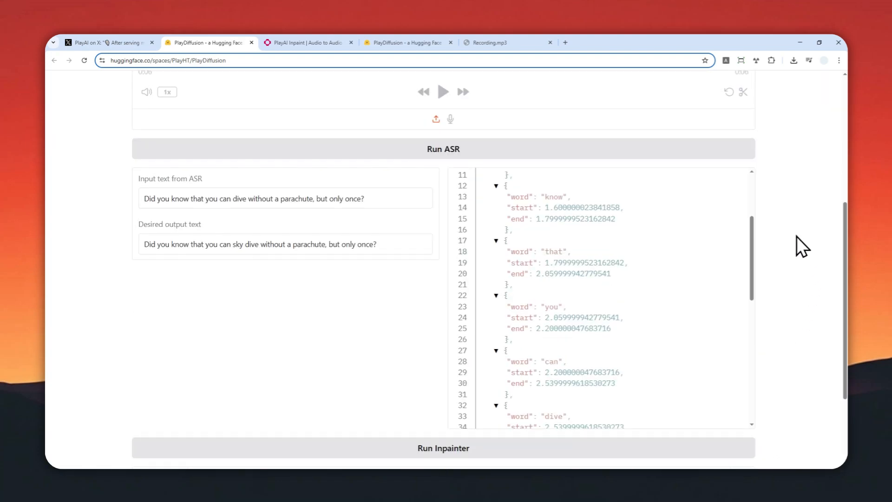
scroll(795, 239, "up", 6)
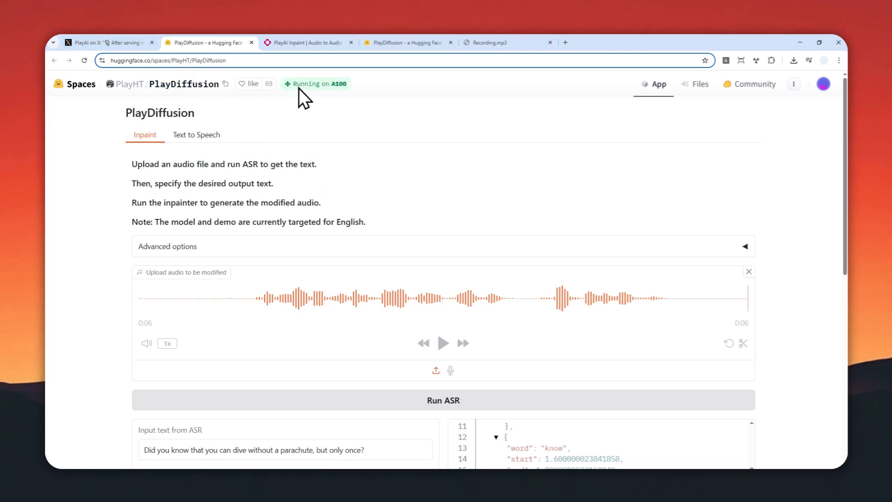
left_click(291, 42)
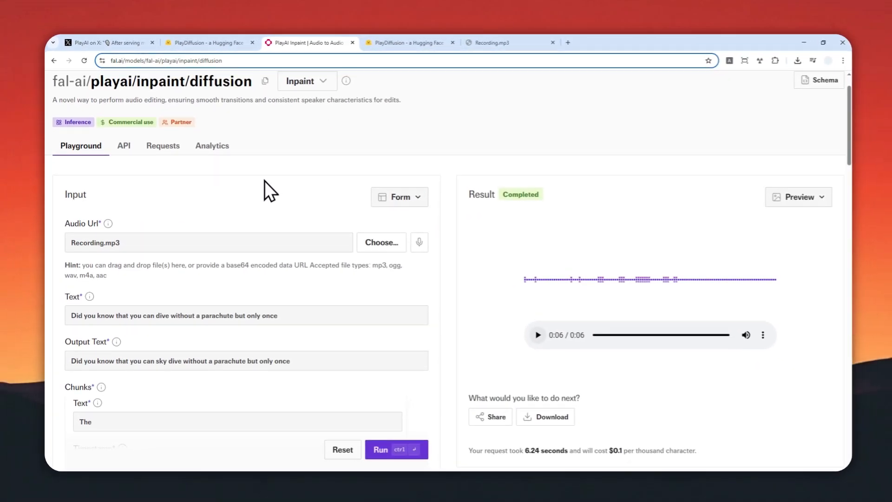
scroll(262, 196, "up", 1)
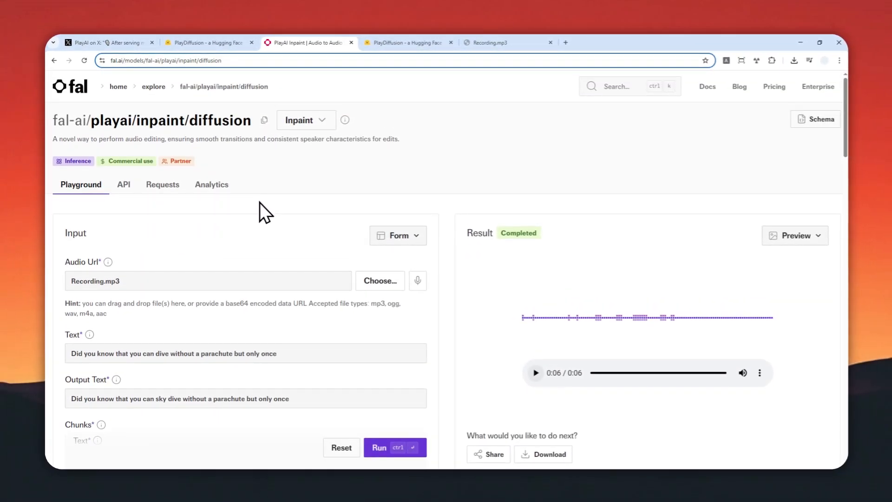
scroll(260, 204, "down", 2)
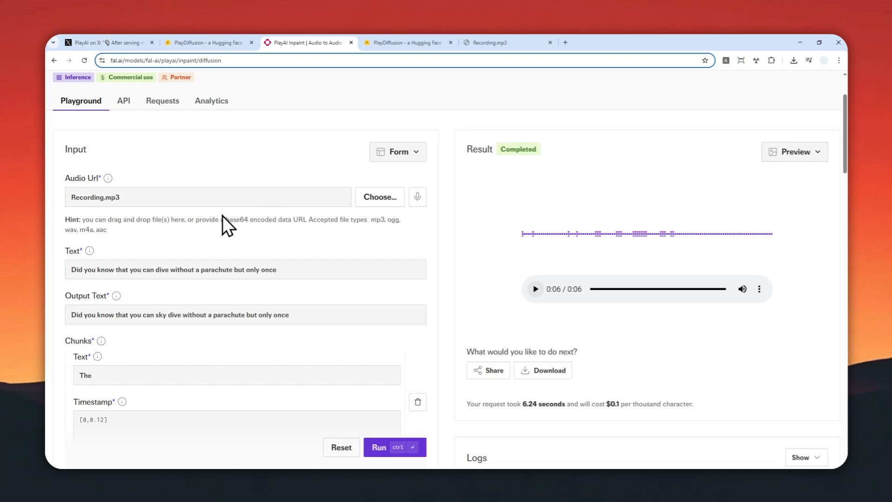
scroll(274, 249, "down", 3)
scroll(276, 270, "up", 3)
scroll(280, 274, "up", 2)
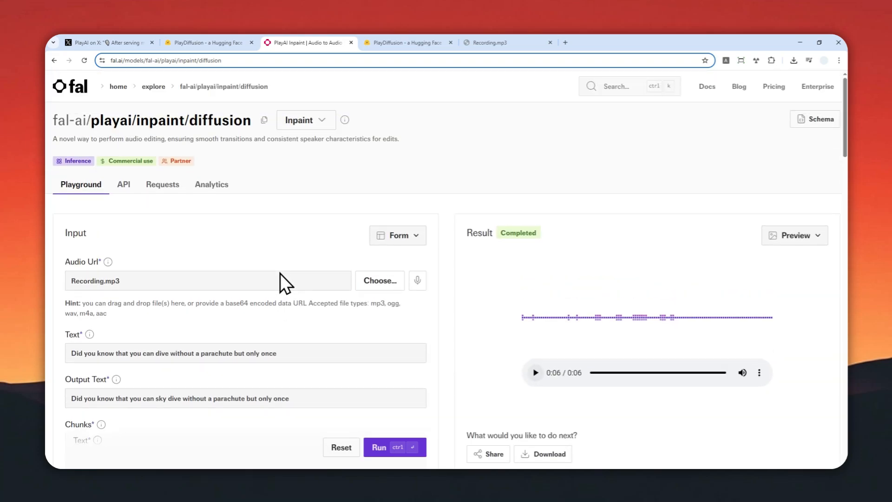
scroll(300, 273, "down", 3)
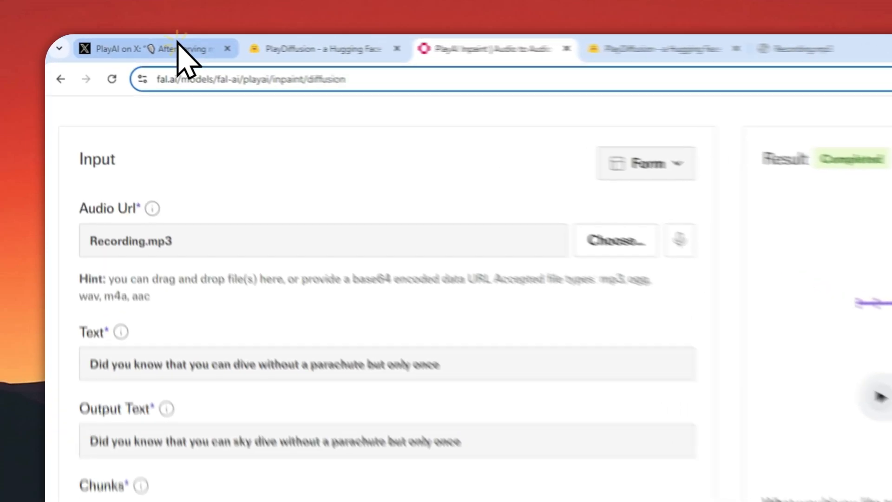
Step: Switch to PlayAI's X post announcing PlayDiffusion and look over its GitHub, demo and Fal links and the embedded video
left_click(122, 42)
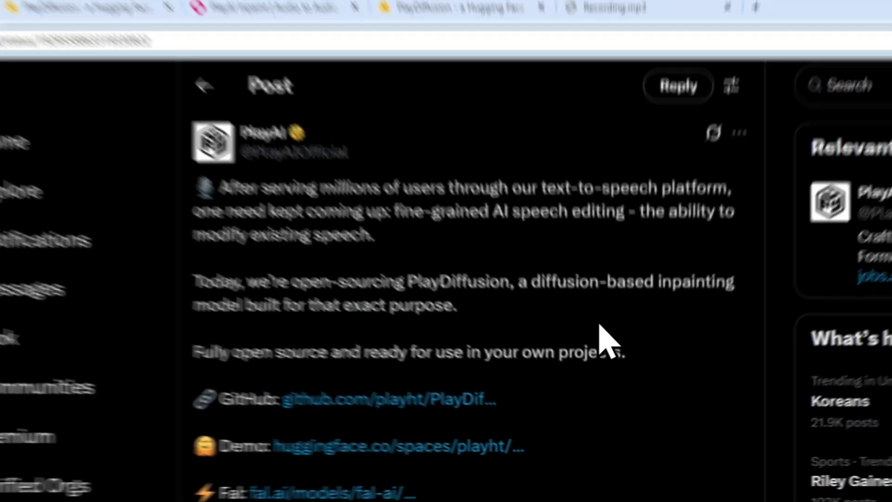
scroll(599, 325, "down", 3)
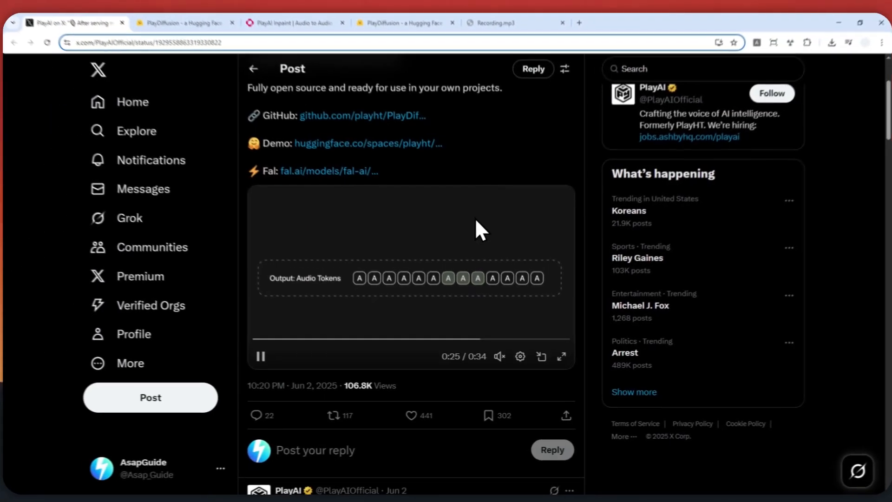